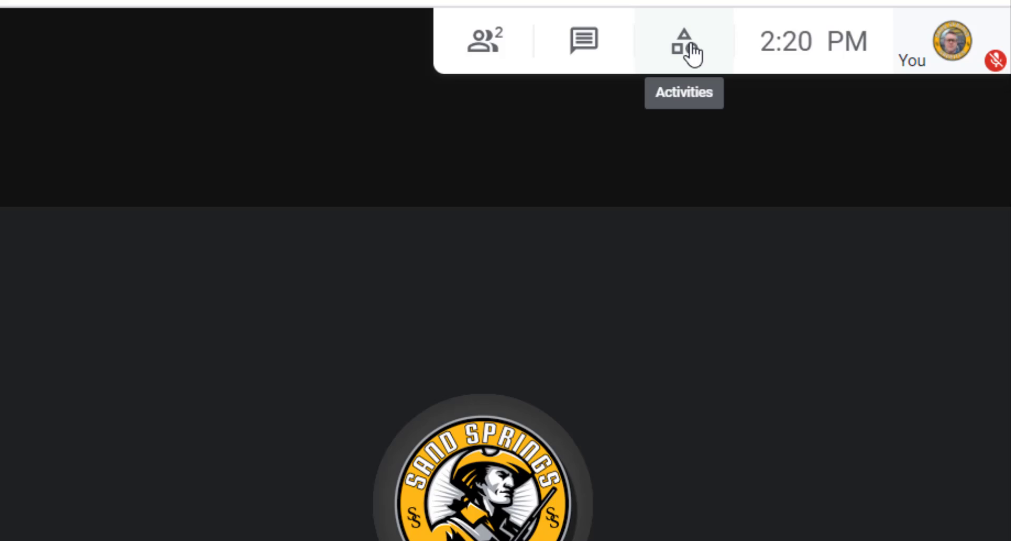
Open Breakout rooms from Activities to see the main call, Breakout 1 and Breakout 2.
click(687, 49)
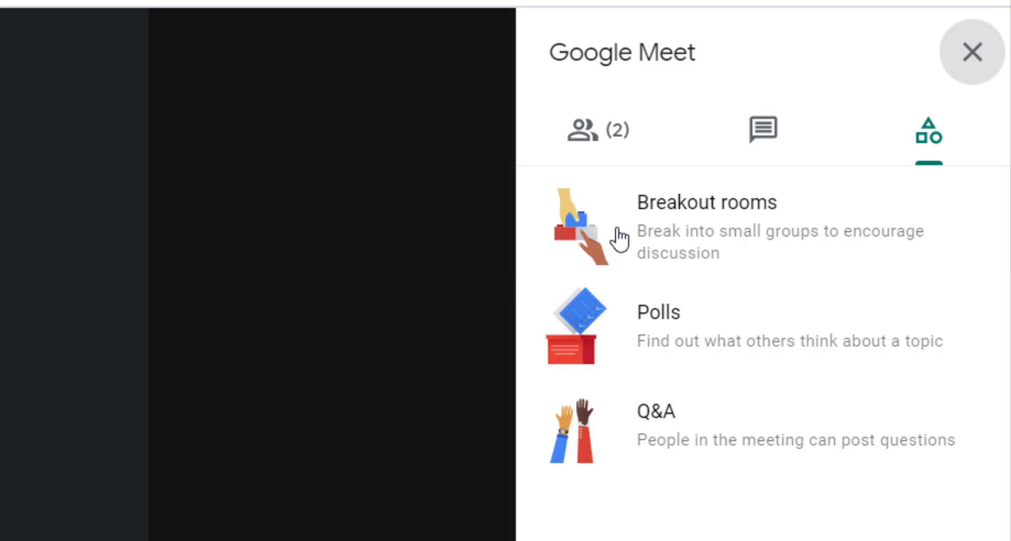
click(669, 225)
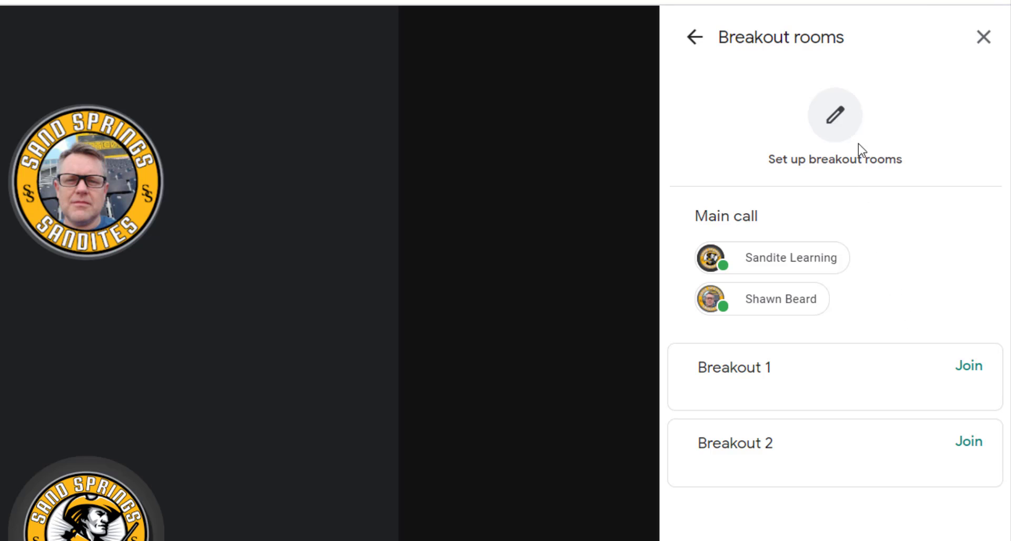
Start setting up breakout rooms with the room count set to 2.
click(841, 128)
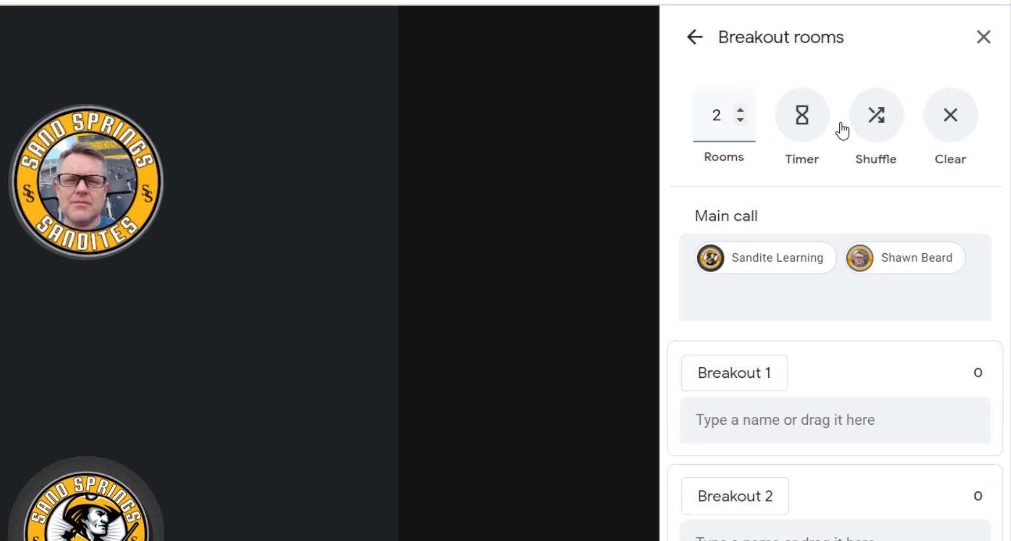
click(739, 110)
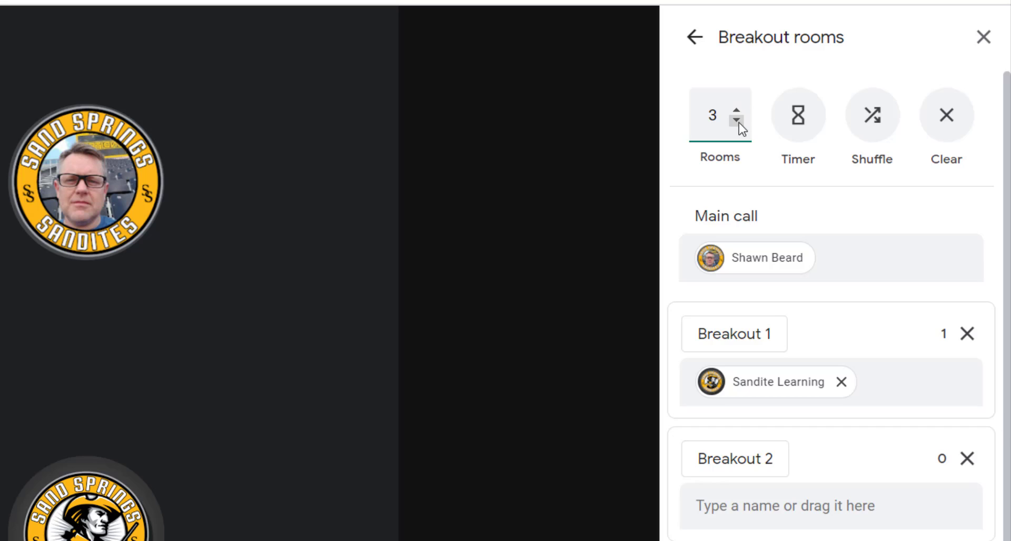
click(738, 121)
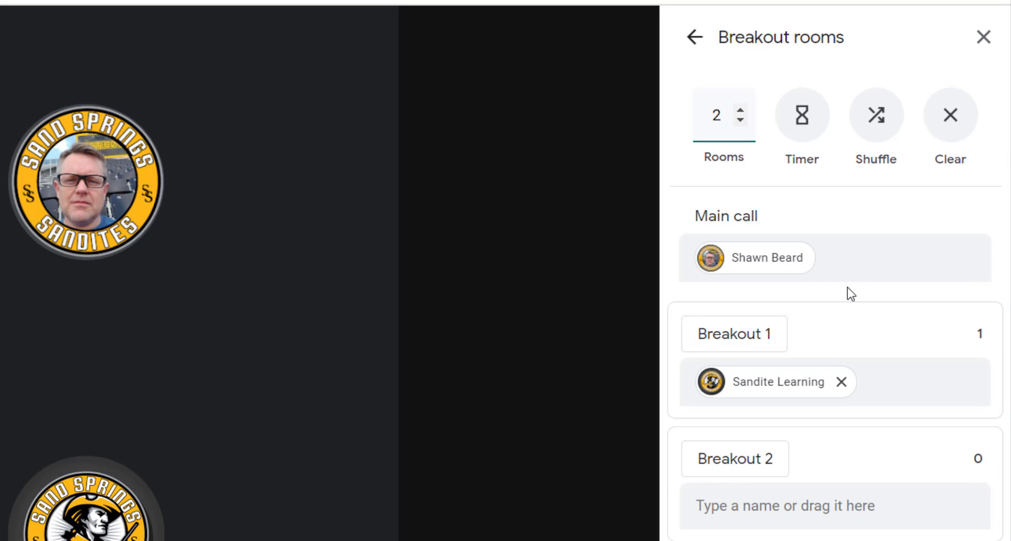
Rename the two breakout rooms Math Teachers and Science Teachers.
click(726, 336)
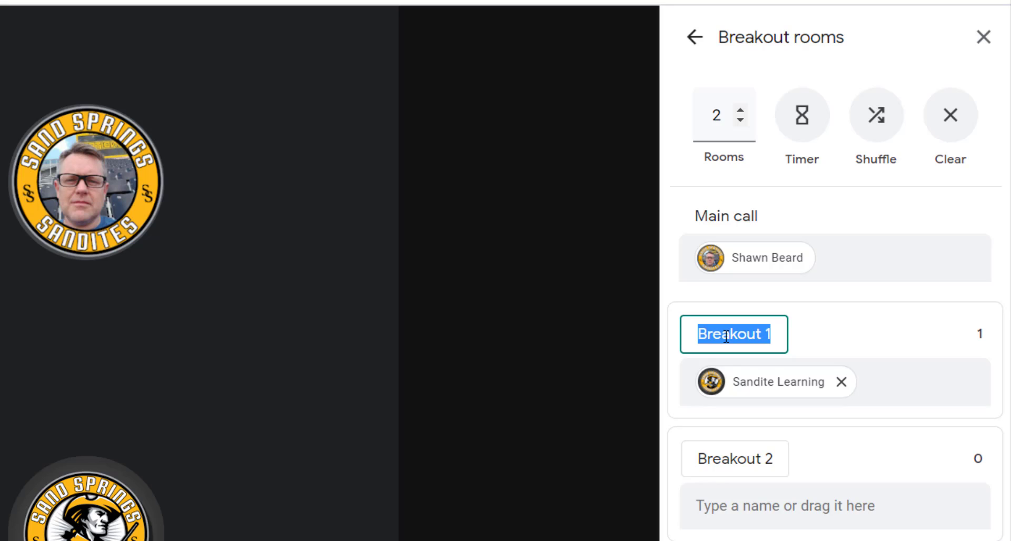
text(Math Teach)
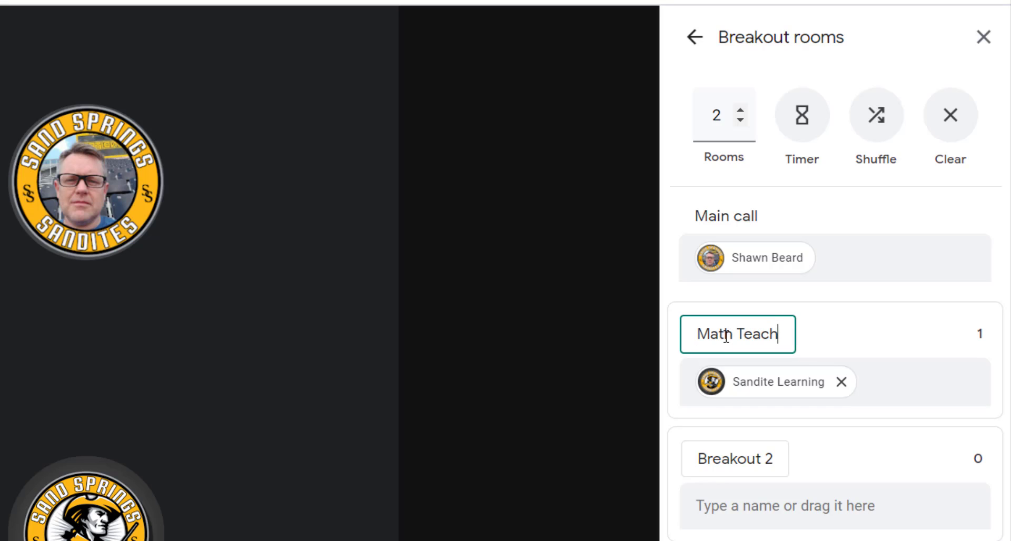
text(ers)
click(747, 461)
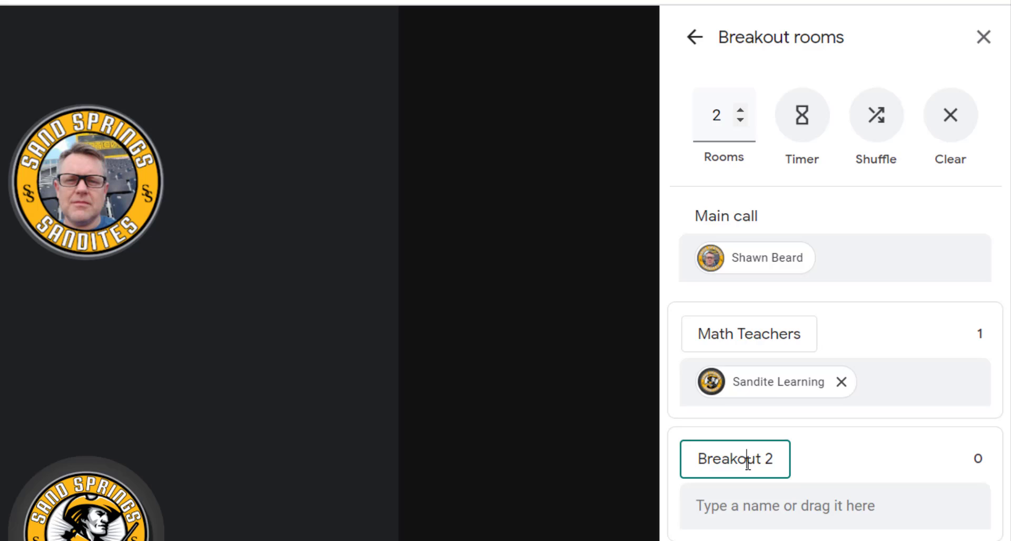
text(Science Teachers)
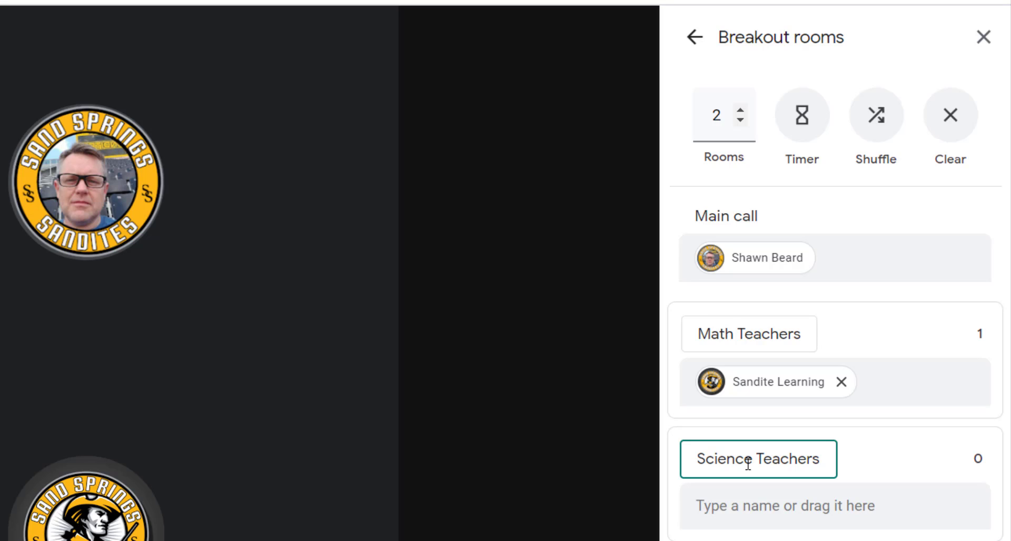
Move the remaining main-call participant into the Science Teachers room.
click(903, 452)
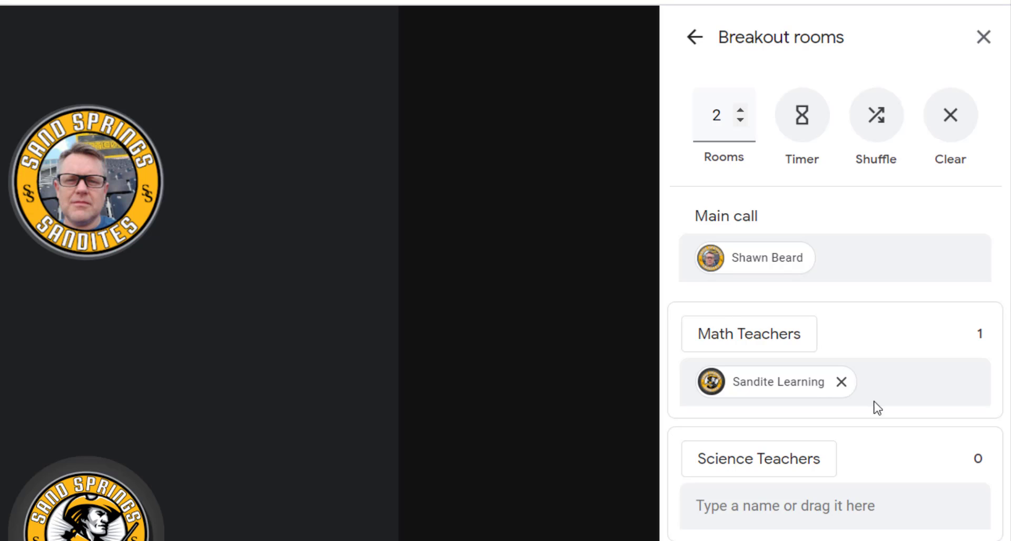
drag(772, 264, 826, 499)
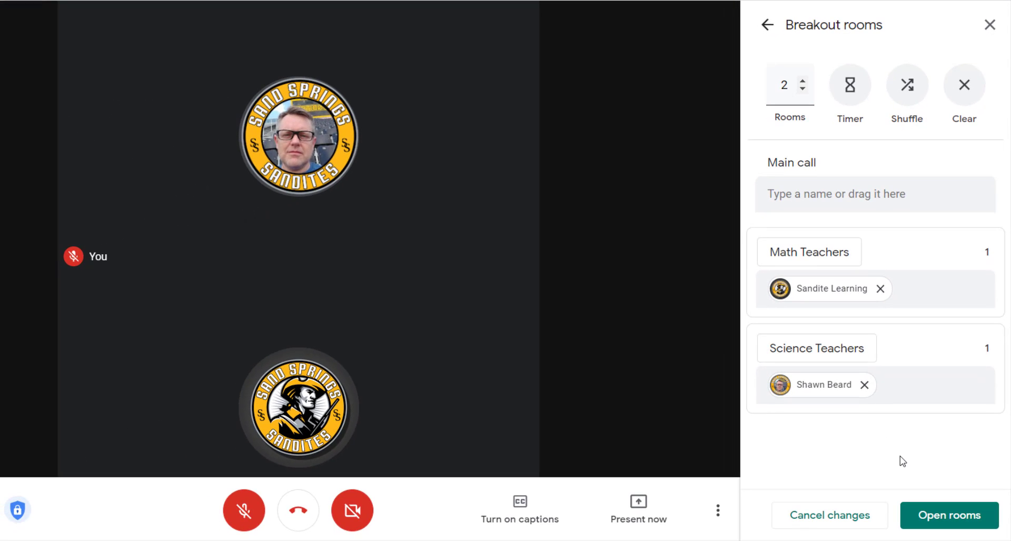
Open the rooms to participants and join Math Teachers.
click(953, 518)
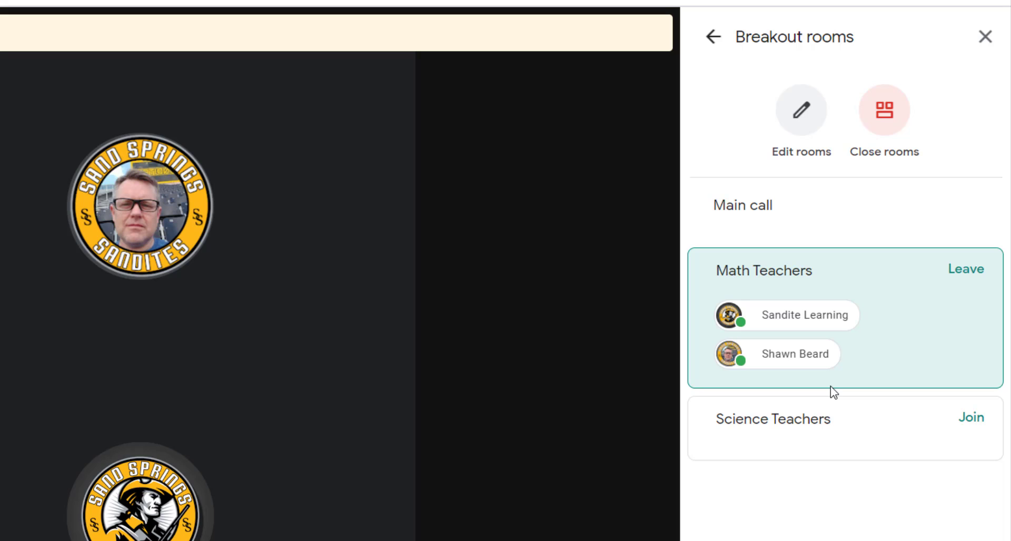
Close all breakout rooms and leave Math Teachers for the main call.
click(885, 111)
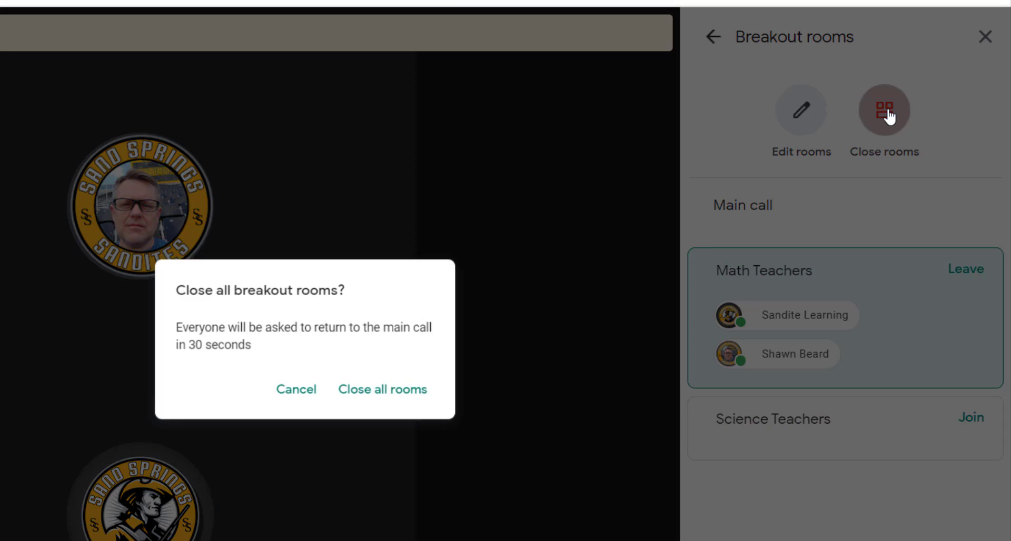
click(385, 402)
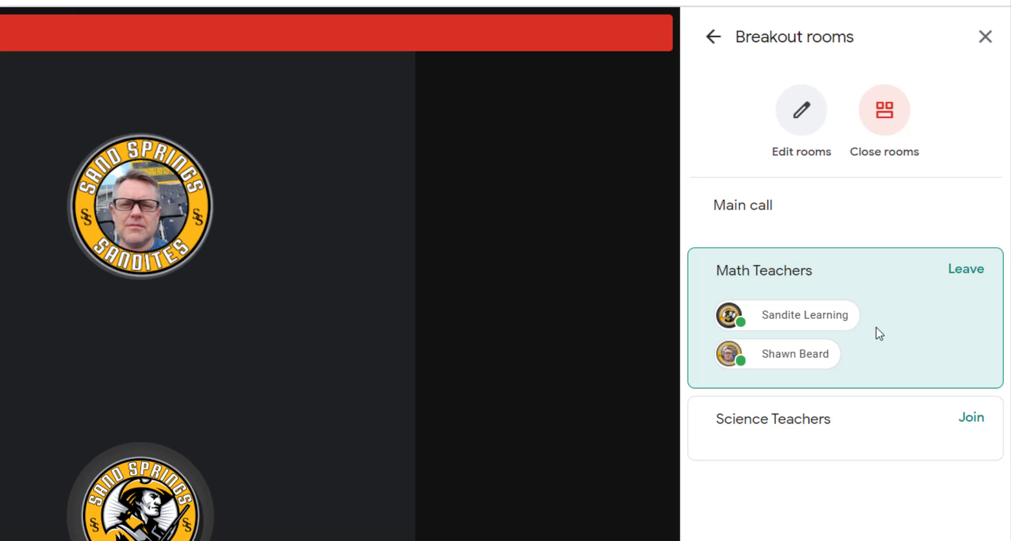
click(961, 282)
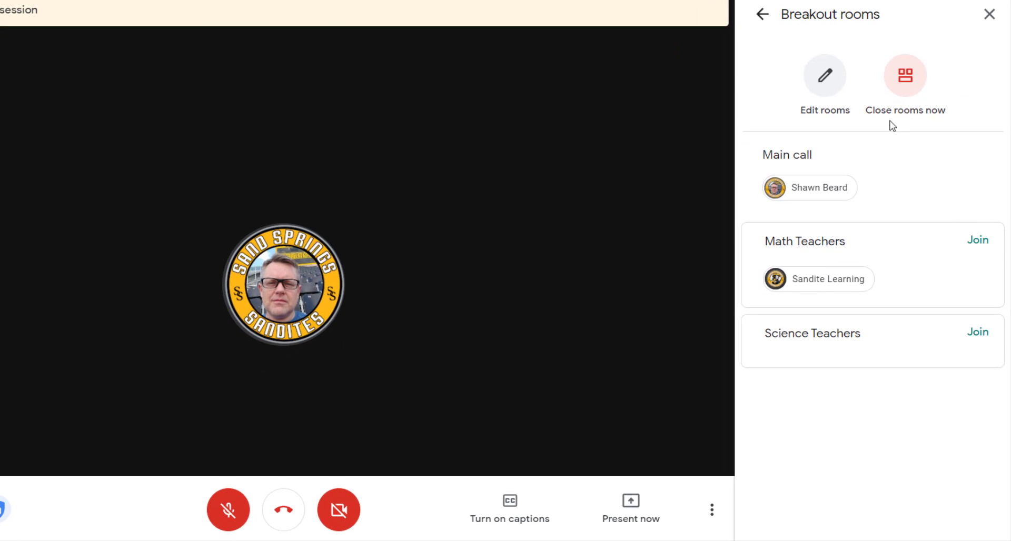
Close the breakout rooms panel and start a new poll from Activities > Polls.
click(990, 15)
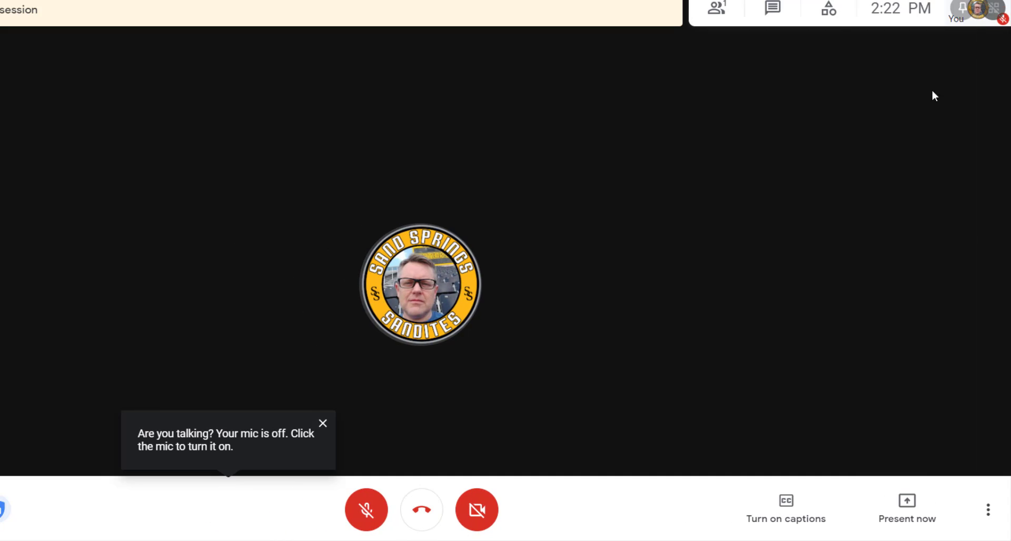
click(829, 9)
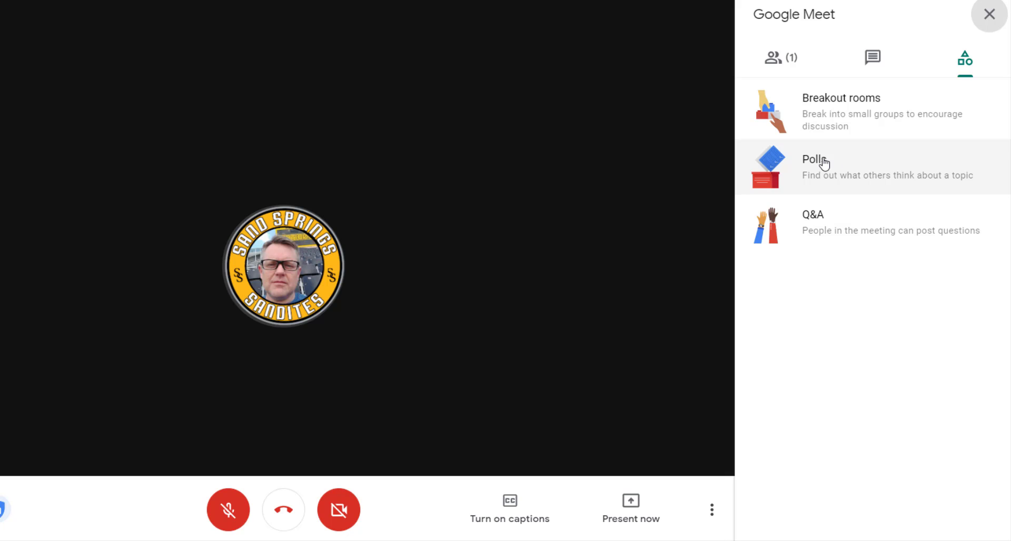
click(860, 164)
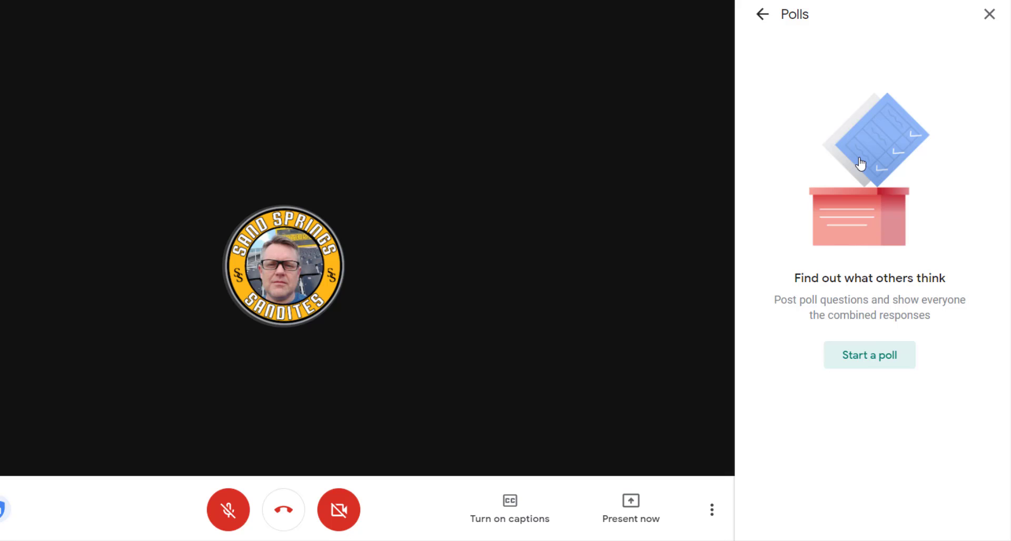
click(877, 362)
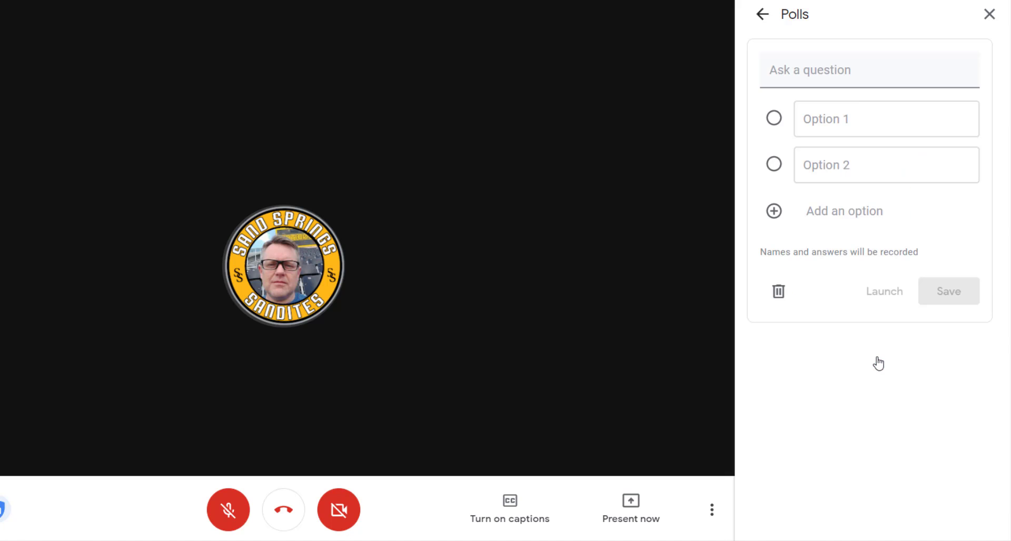
Save a poll 'Which is better?' with options Dark Chocolate and Milk Chocolate.
click(854, 69)
text(Wha)
key(BackSpace)
text(i)
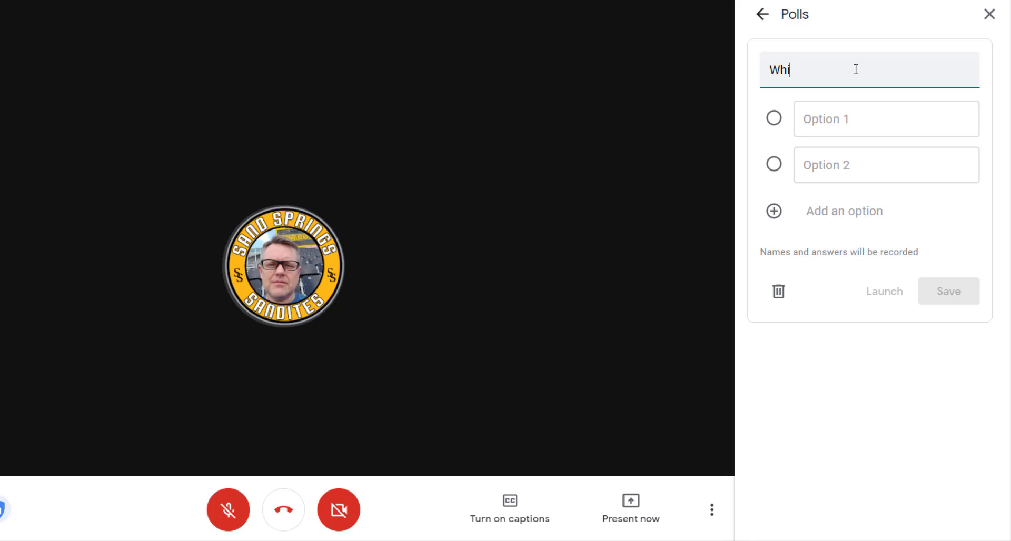
text(ch is better?)
click(849, 112)
text(Da)
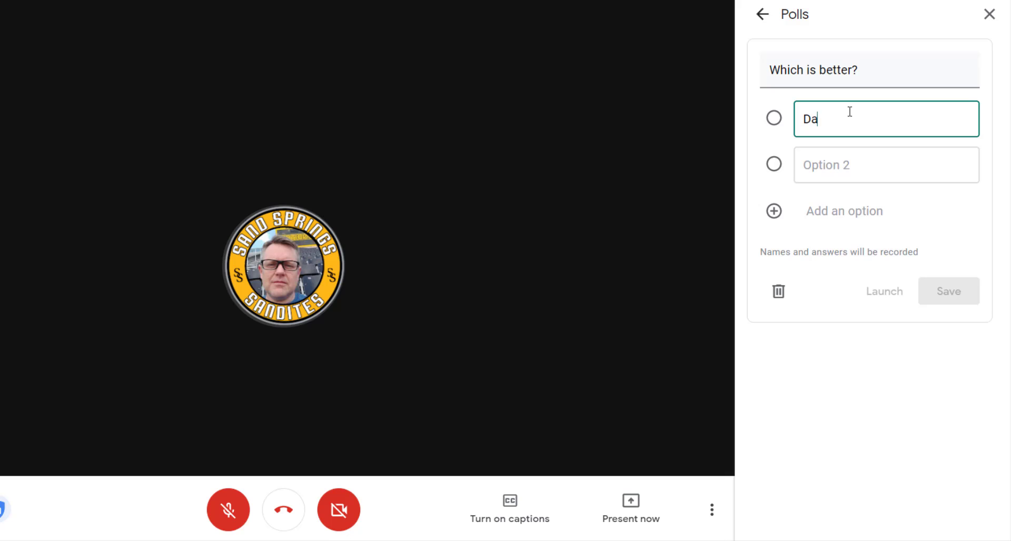
text(rk Chocolate)
key(Tab)
text(Milk)
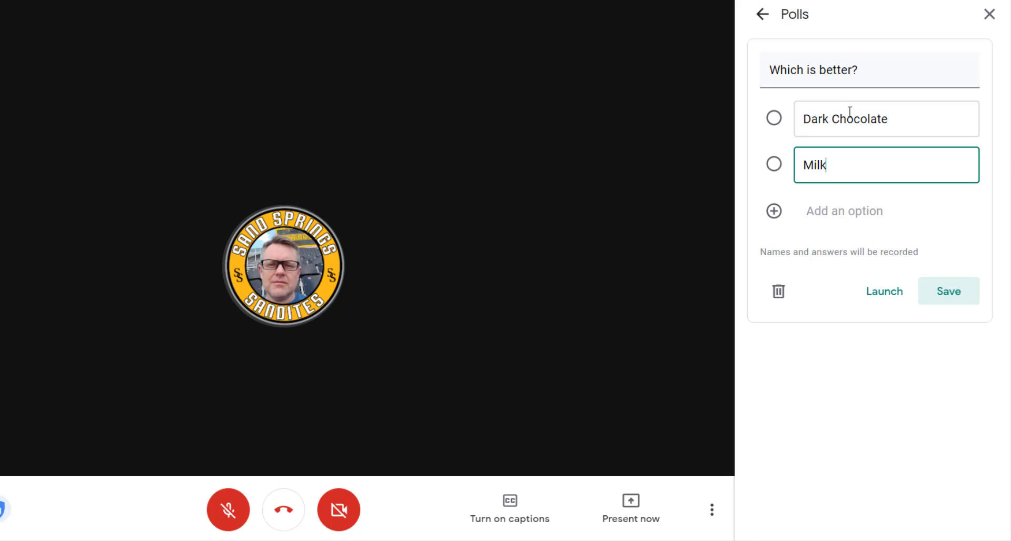
text( Chocolate)
click(943, 292)
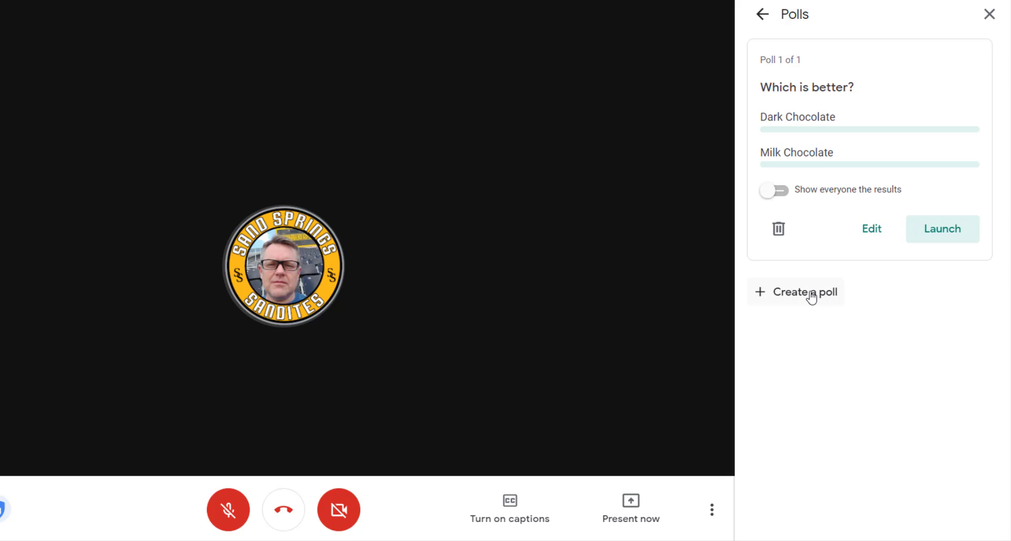
Launch the chocolate poll, briefly show results to everyone, then end it and close Polls.
click(950, 239)
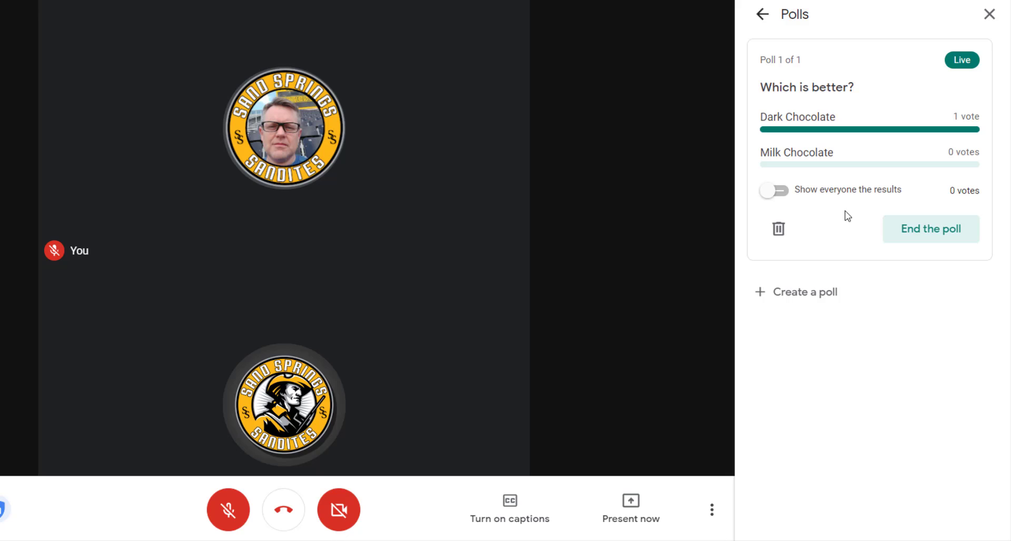
click(773, 196)
click(783, 199)
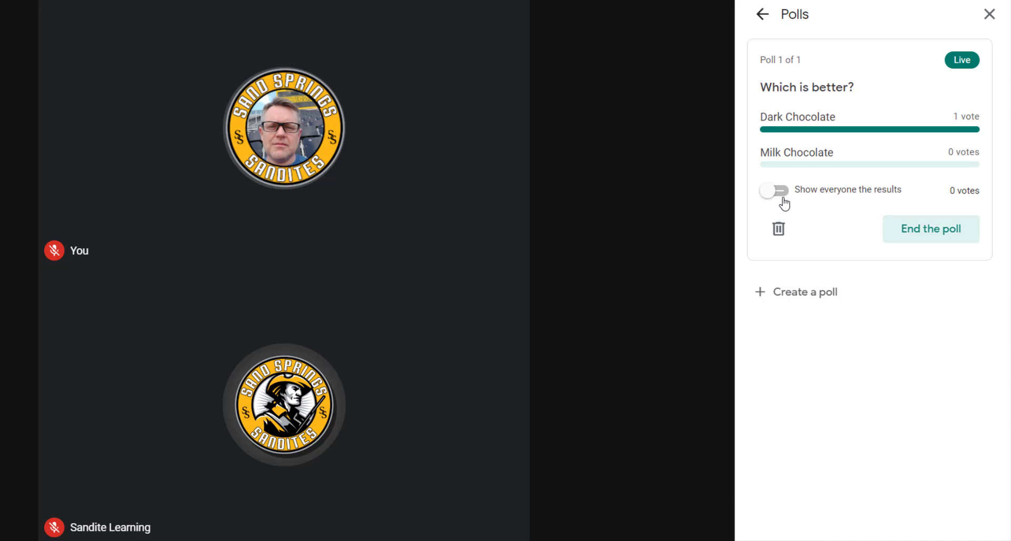
click(930, 230)
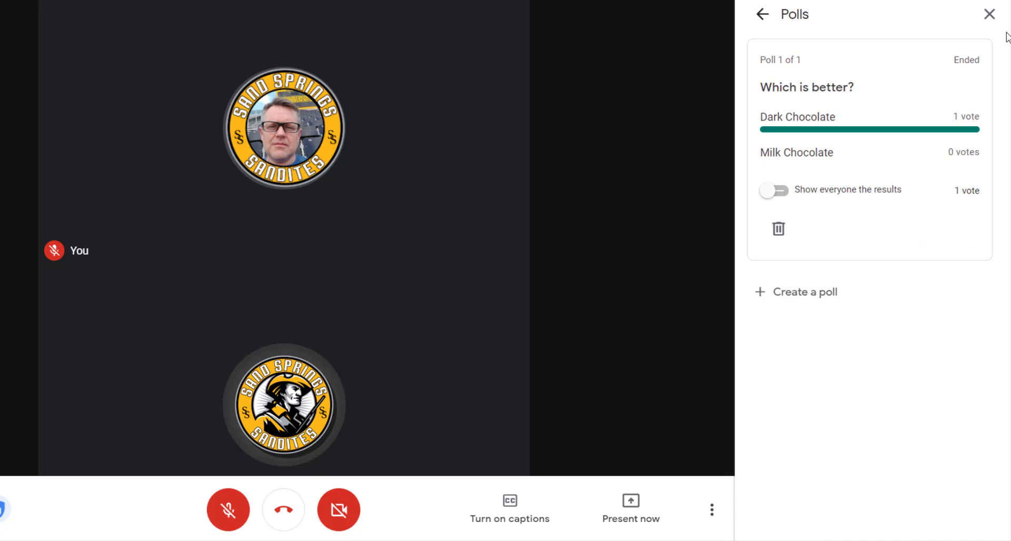
click(989, 14)
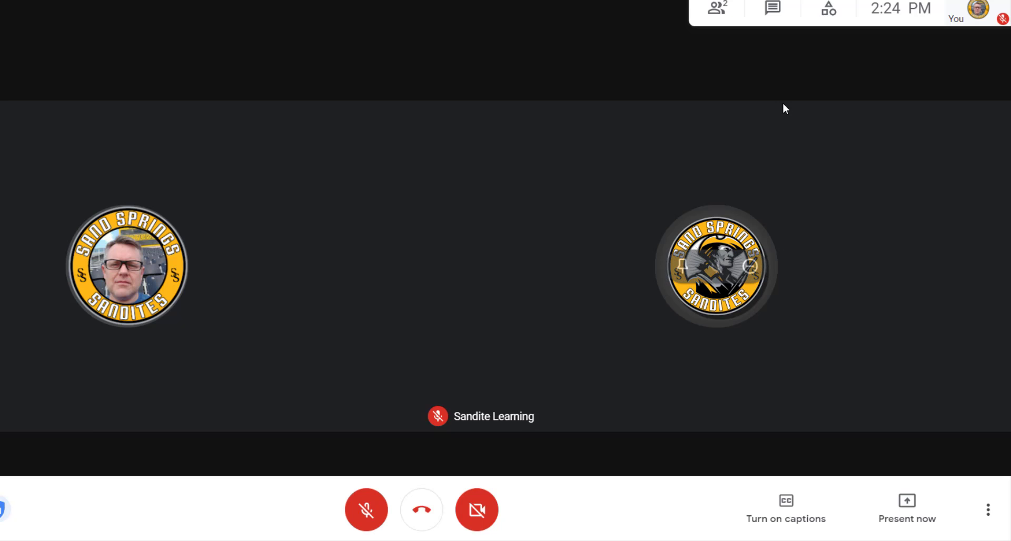
Switch off Let everyone send messages in the meeting chat.
click(829, 16)
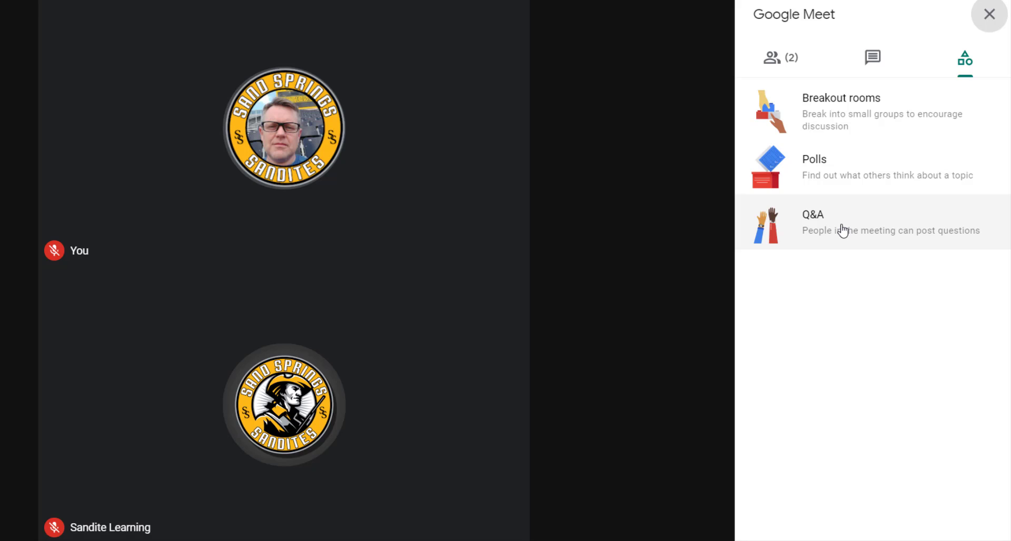
click(872, 57)
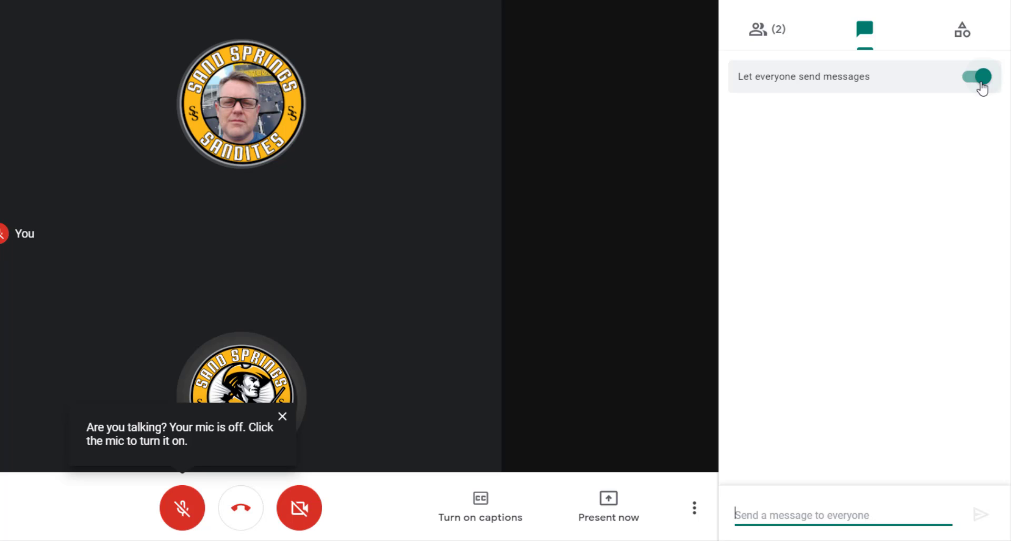
click(980, 85)
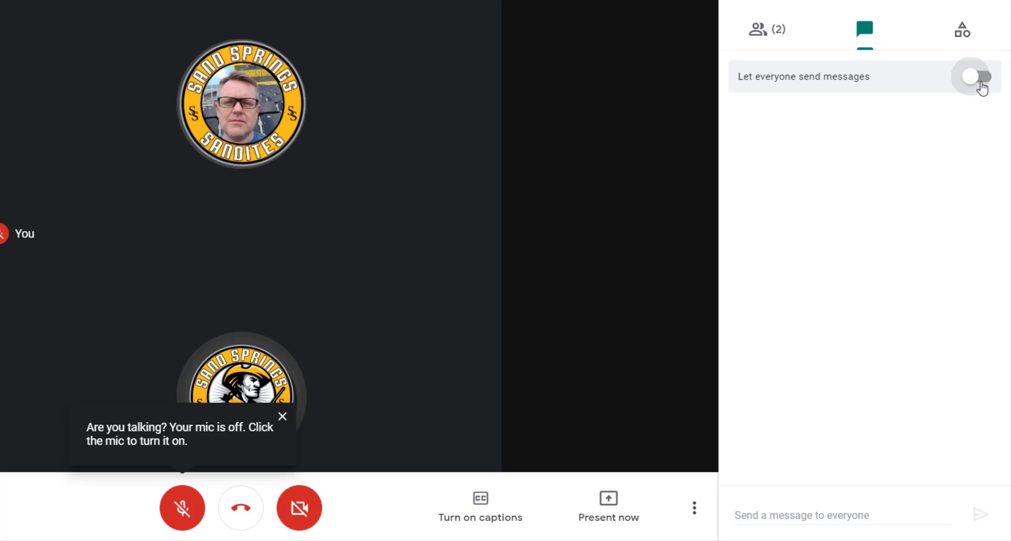
Turn on Q&A from the Activities list.
click(968, 36)
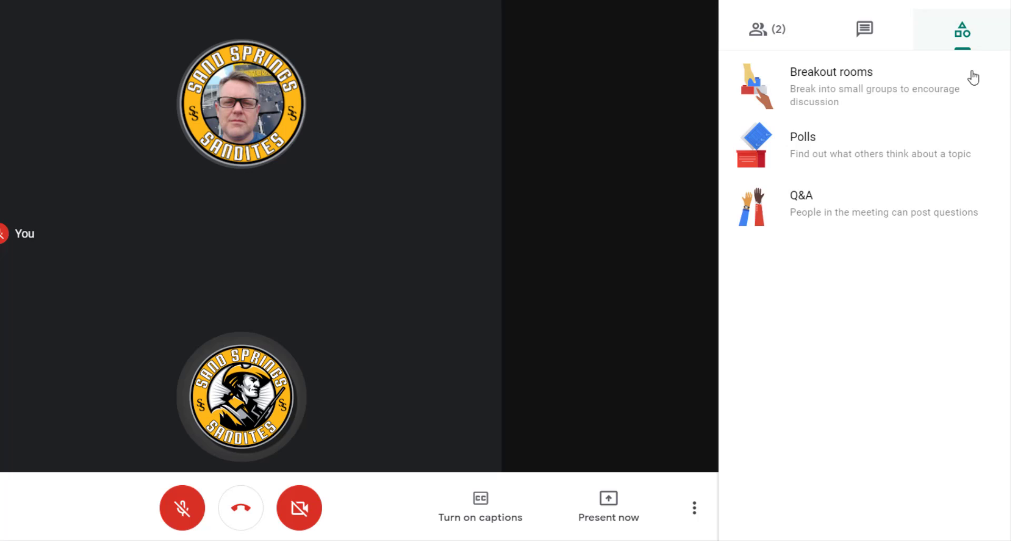
click(874, 211)
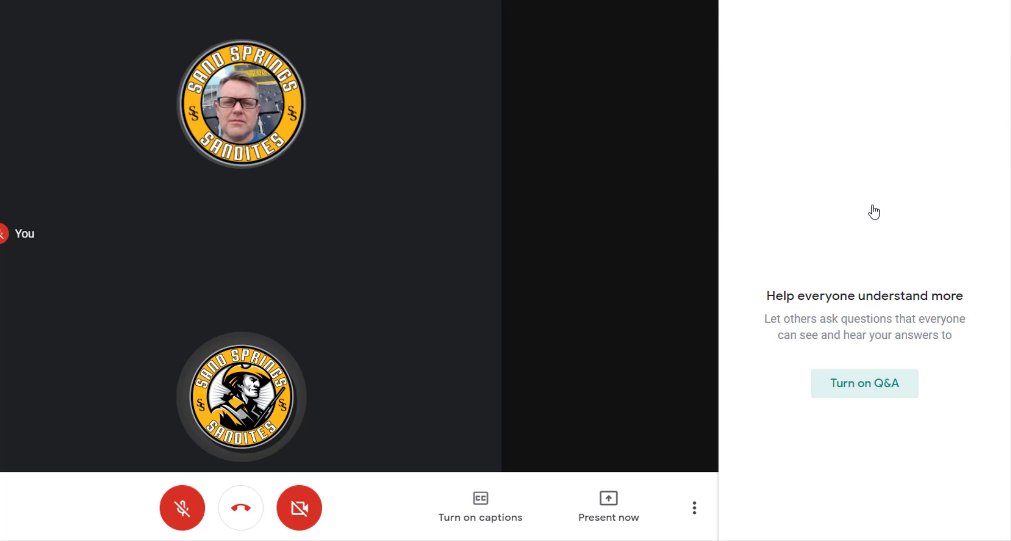
click(871, 389)
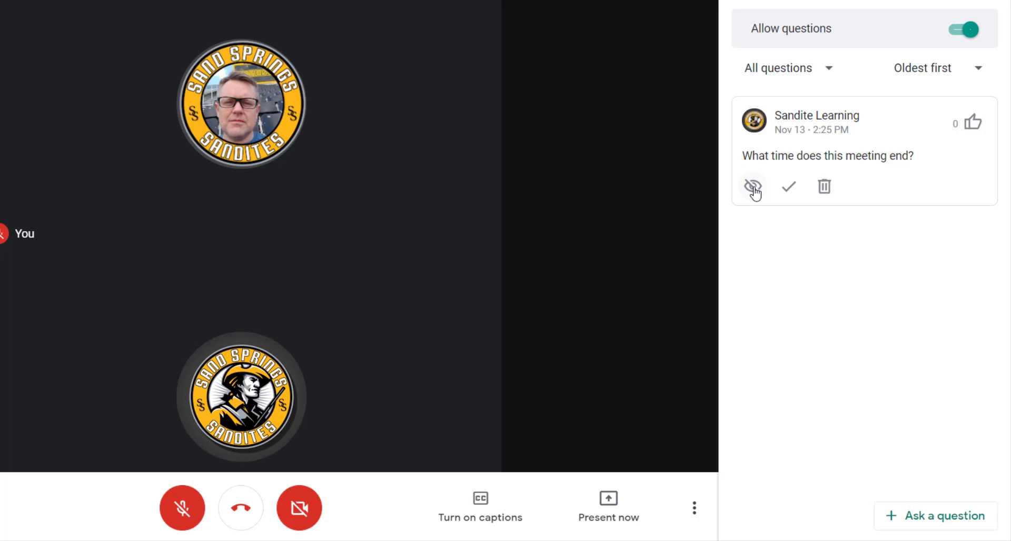
Mark the meeting-end question answered and upvote it, turn off Allow questions, then remove it.
click(788, 187)
click(971, 128)
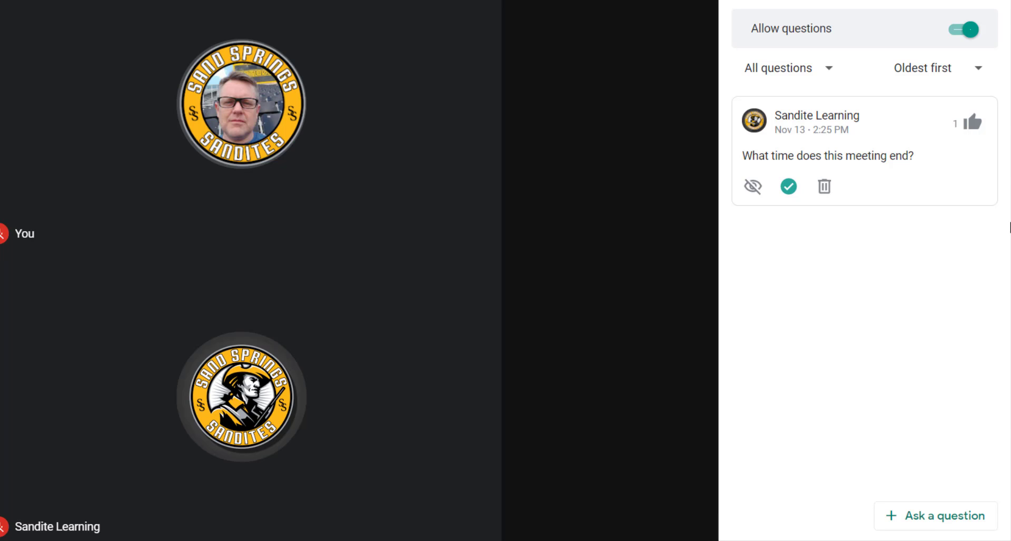
click(962, 34)
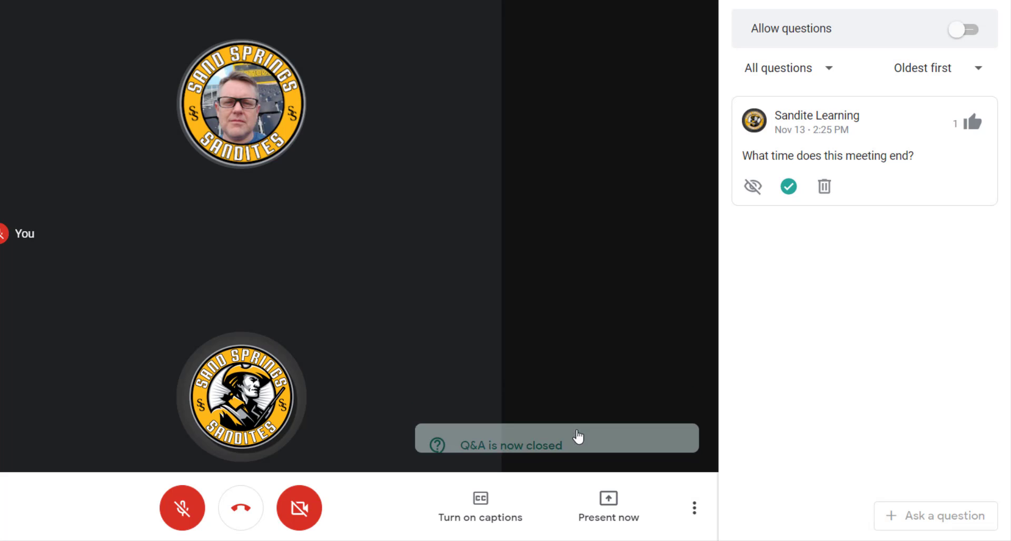
click(824, 187)
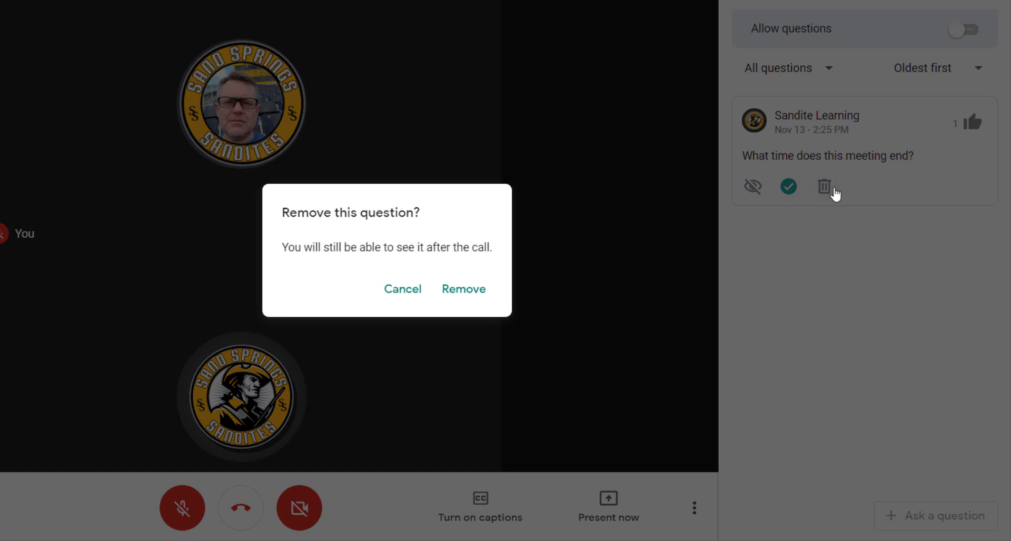
click(482, 295)
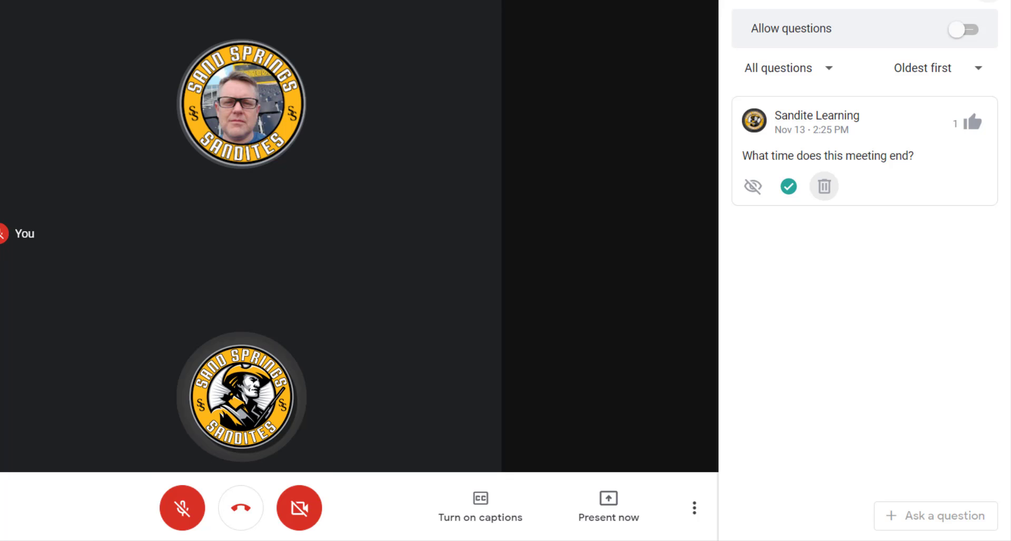
Close the Q&A side panel so both participants' tiles fill the call view.
click(987, 4)
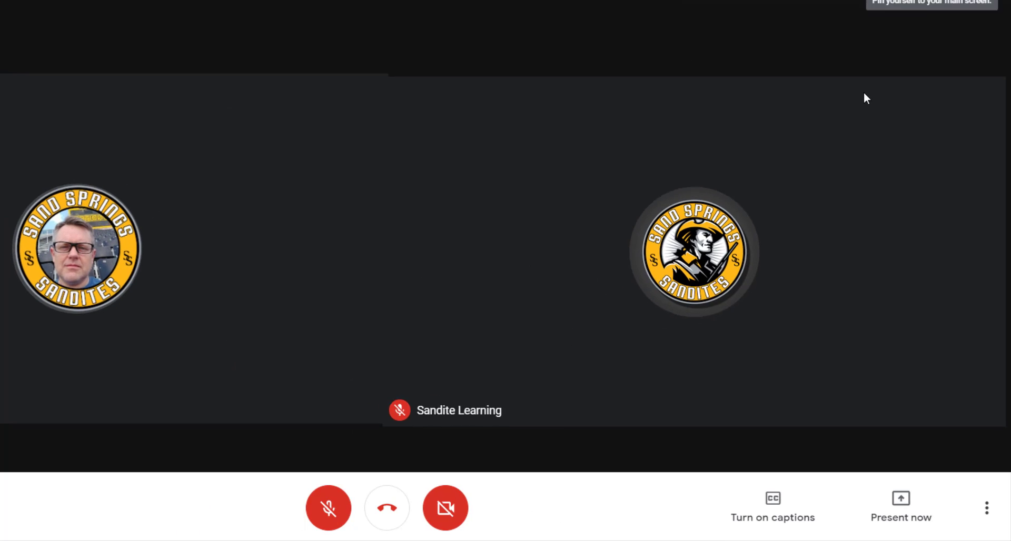